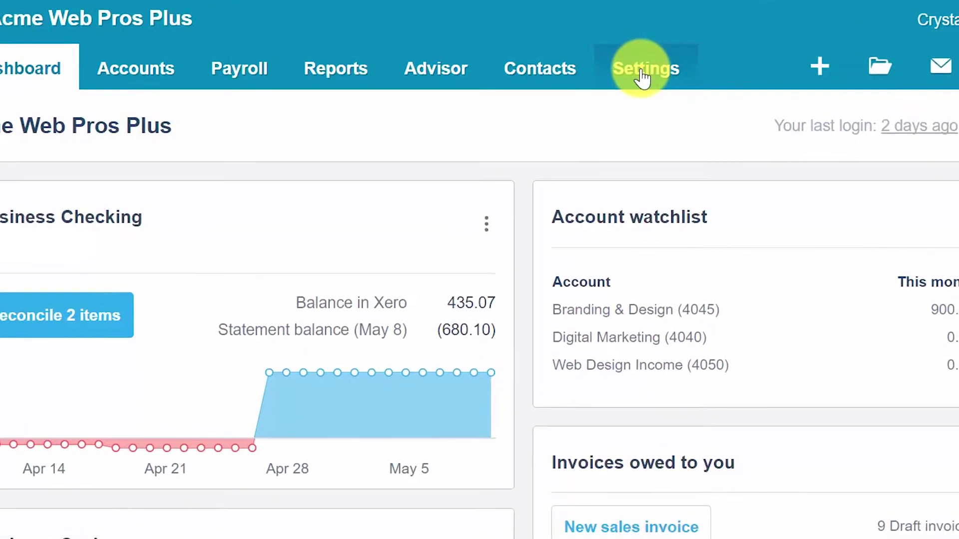
Step: Go from the dashboard through Settings and General Settings to the organization's Users list
click(633, 68)
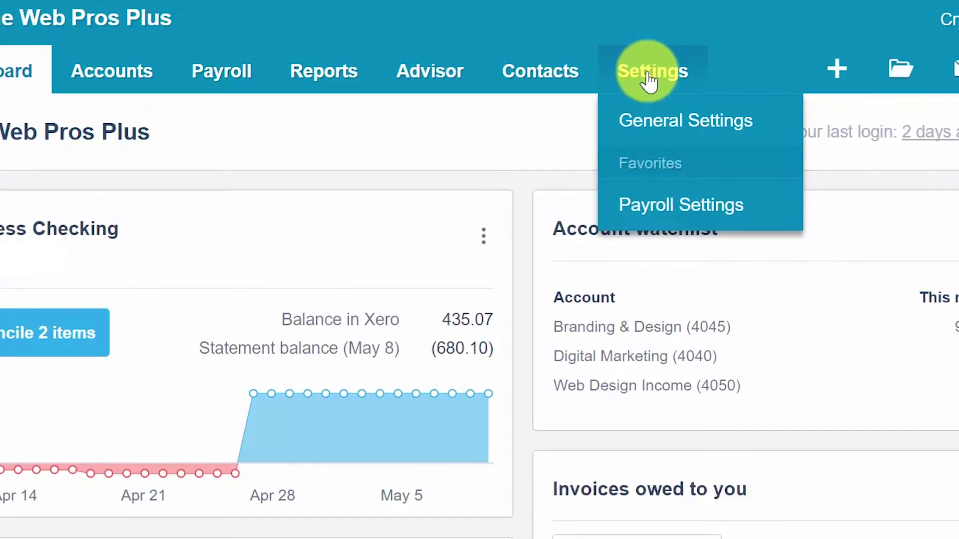
click(664, 129)
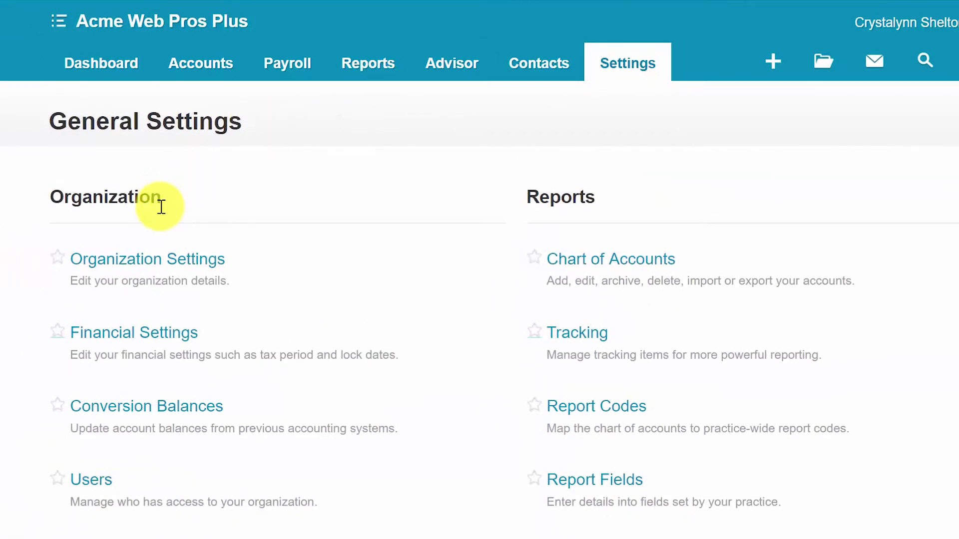
click(103, 482)
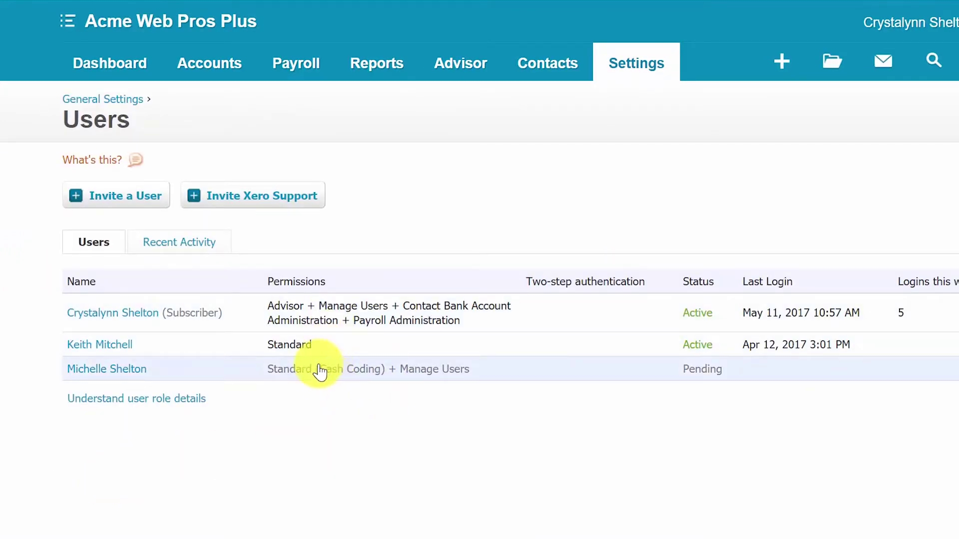
Step: Start a new user invitation and enter the user's first name, last name and email, keeping Standard access
click(106, 197)
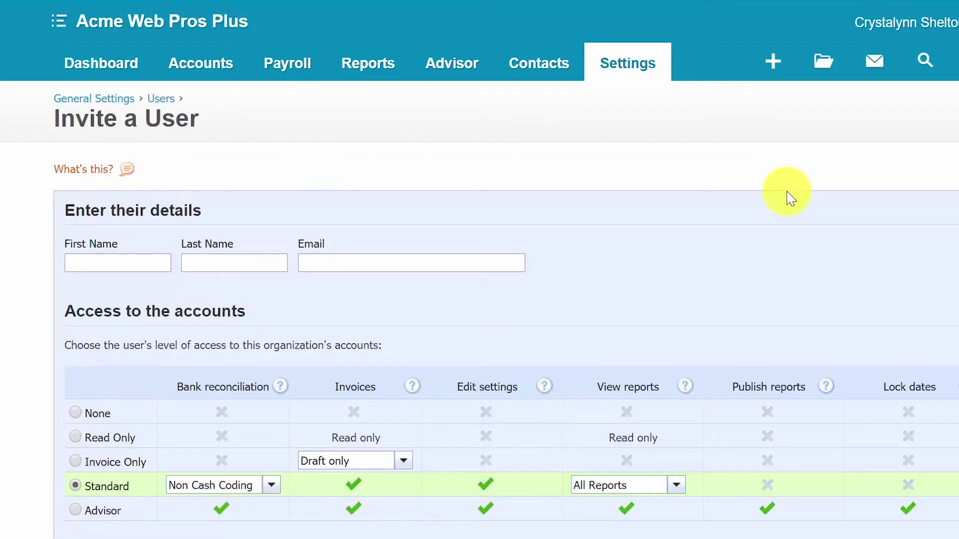
scroll(799, 225, down, 3)
scroll(799, 224, down, 2)
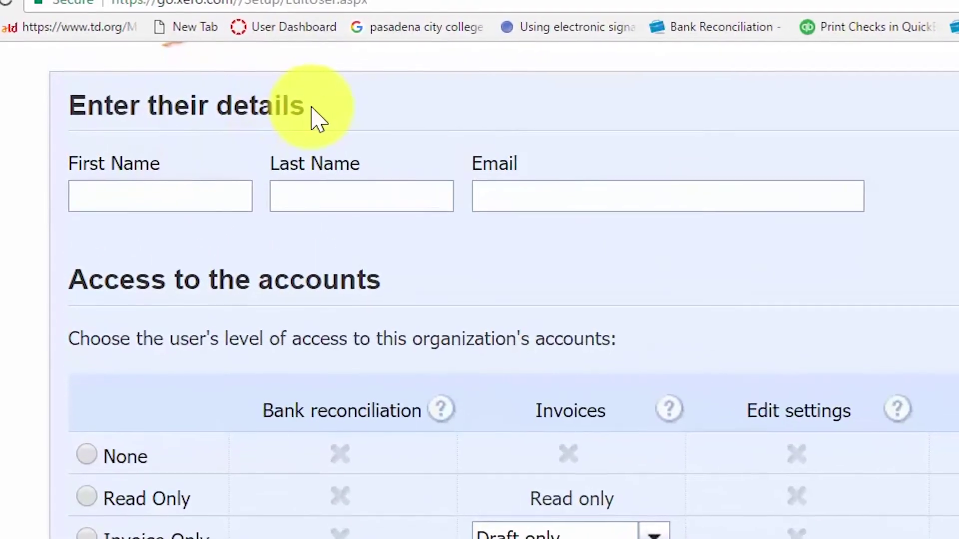
drag(306, 109, 112, 113)
click(375, 122)
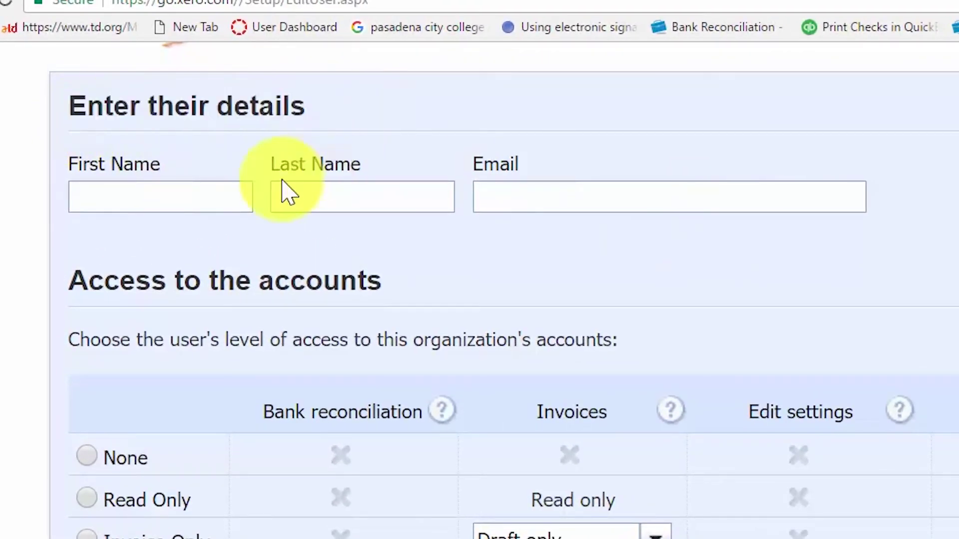
click(226, 194)
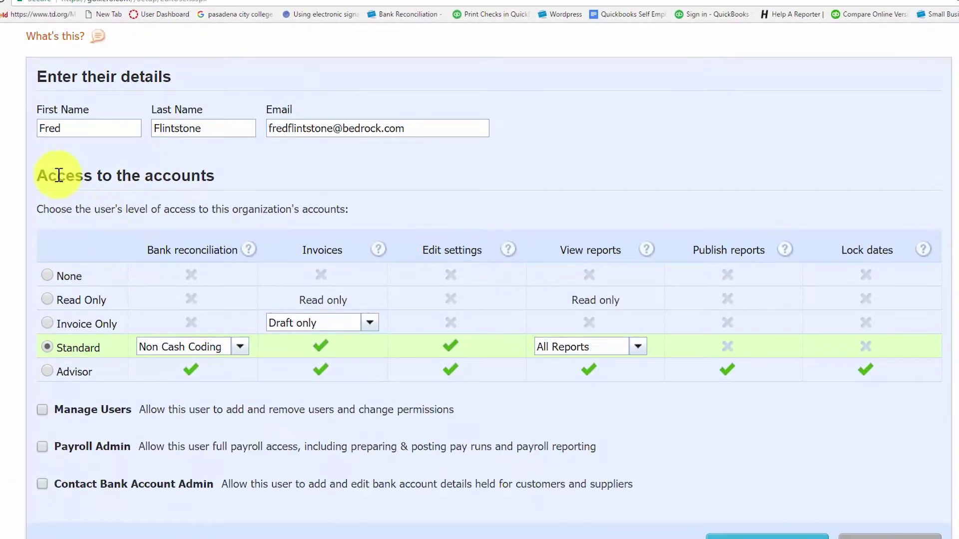
mouse_move(58, 175)
mouse_down()
mouse_move(210, 173)
mouse_move(272, 184)
mouse_up()
click(270, 183)
scroll(69, 242, down, 3)
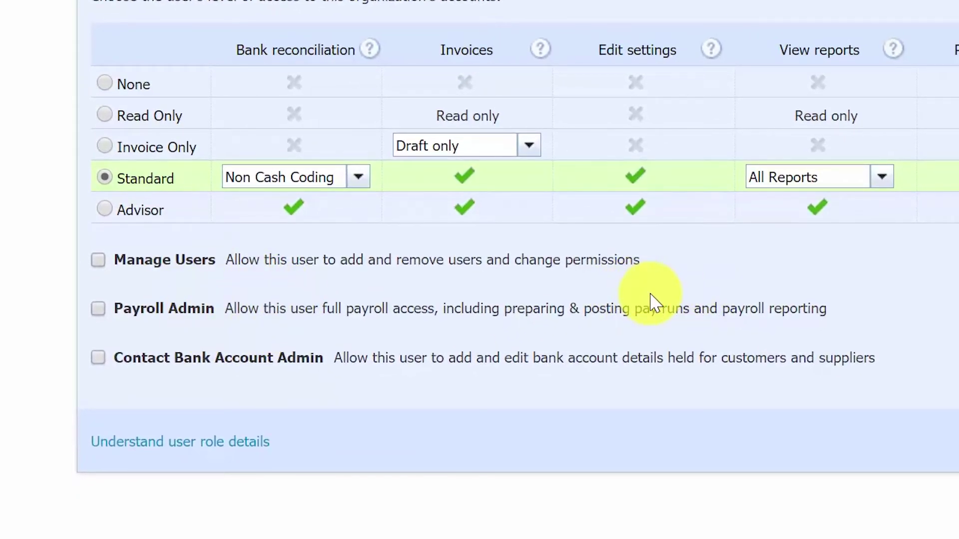
scroll(652, 304, up, 3)
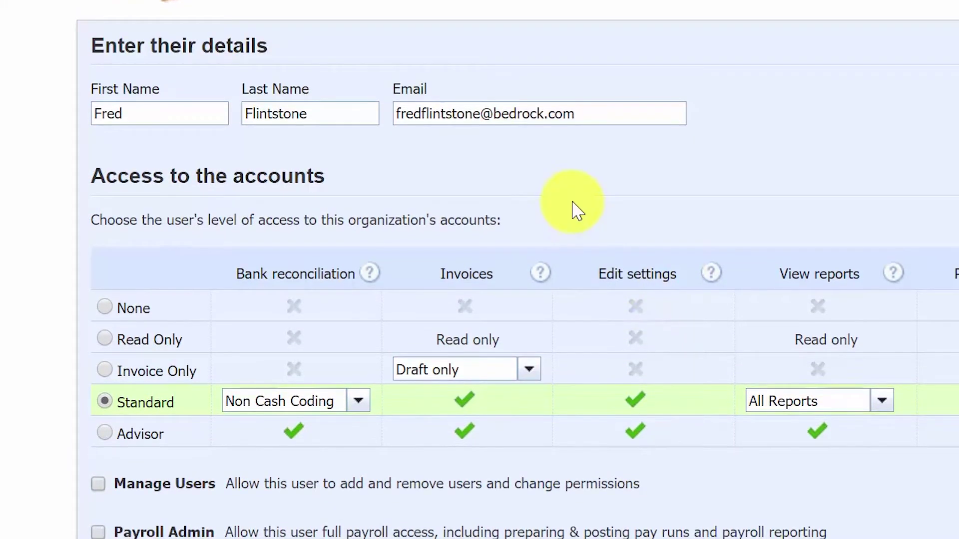
scroll(575, 208, down, 2)
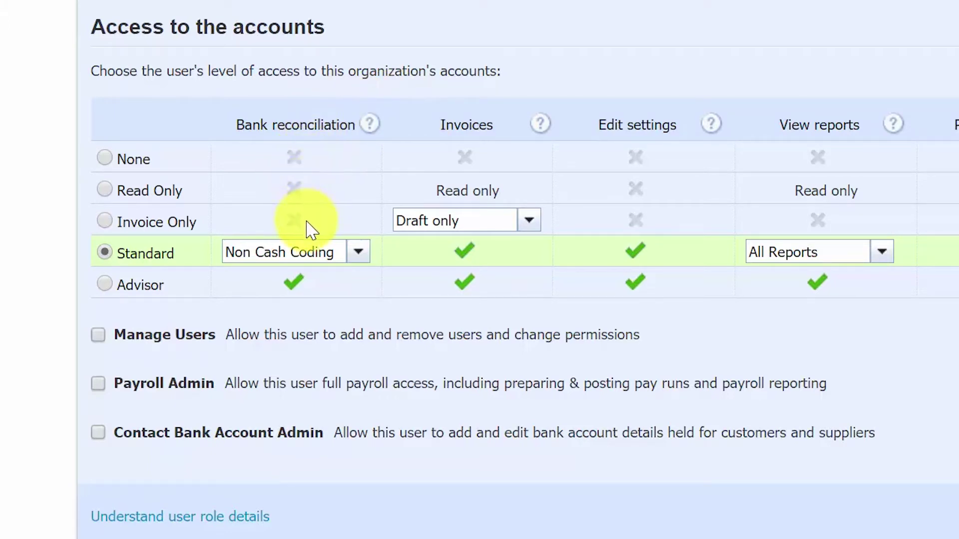
scroll(307, 229, down, 1)
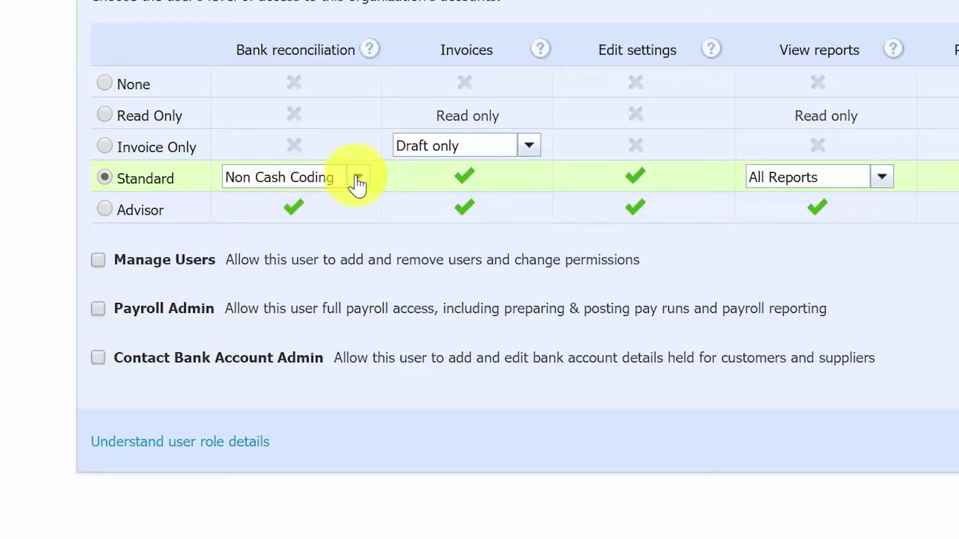
Step: Review the bank reconciliation coding options and set the new user's access to Invoice Only
click(358, 181)
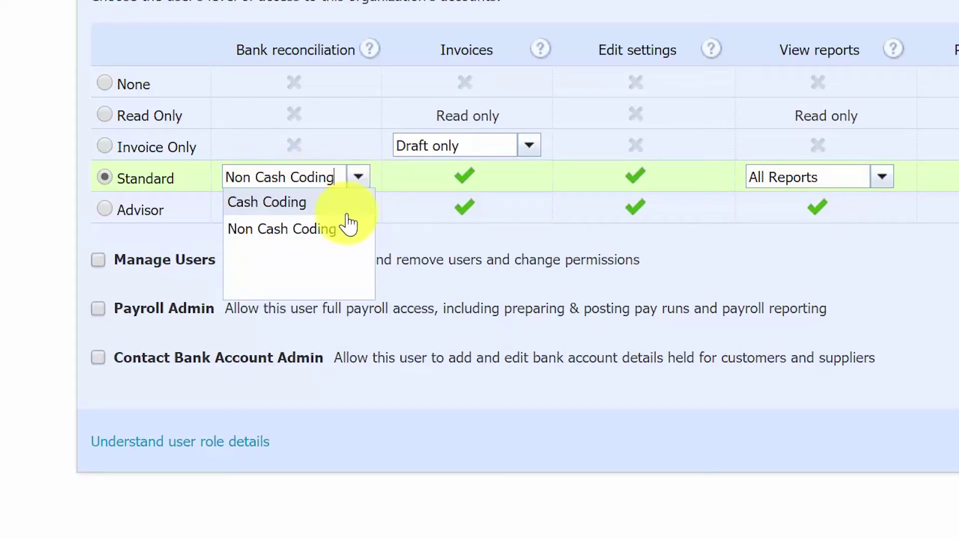
click(368, 158)
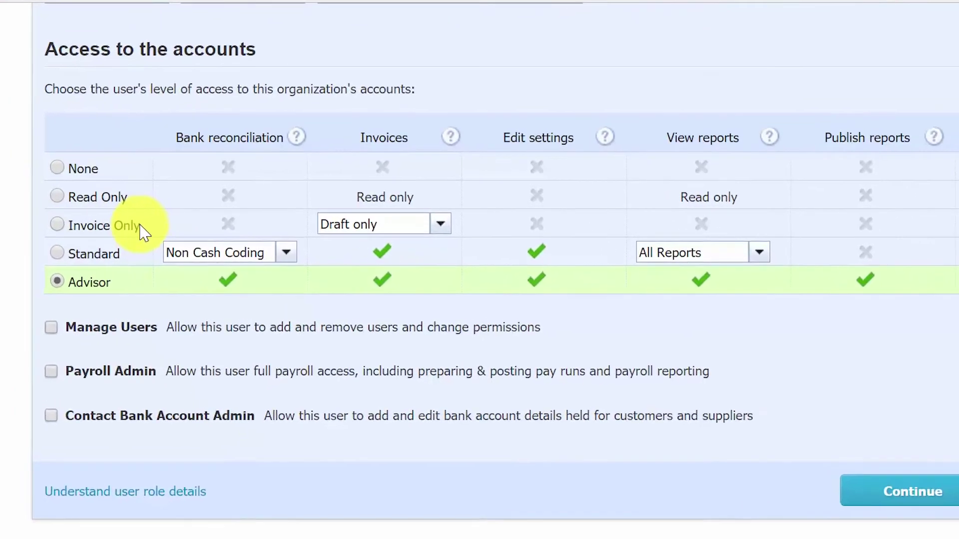
Step: Choose Invoice Only access and change its invoice permission from Draft only to Approve & pay
click(513, 230)
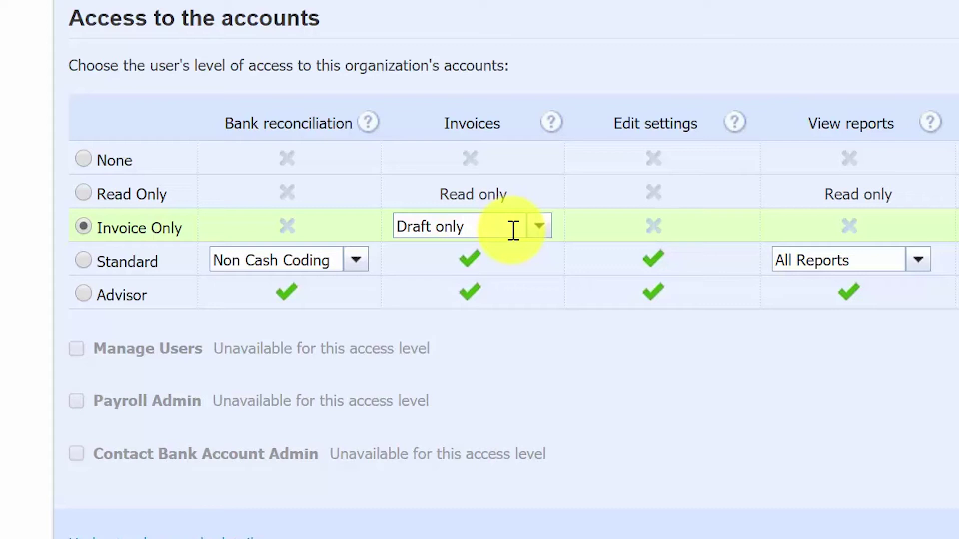
click(539, 227)
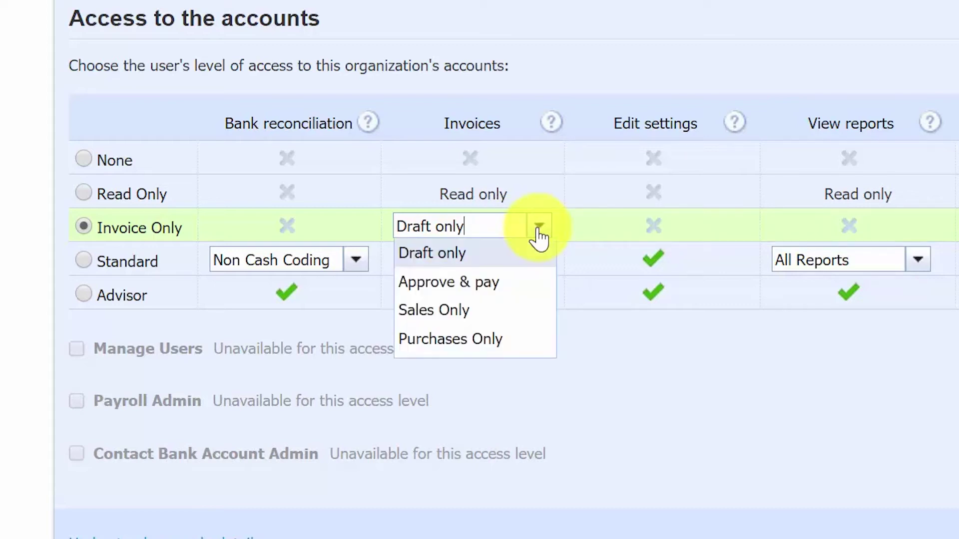
click(510, 283)
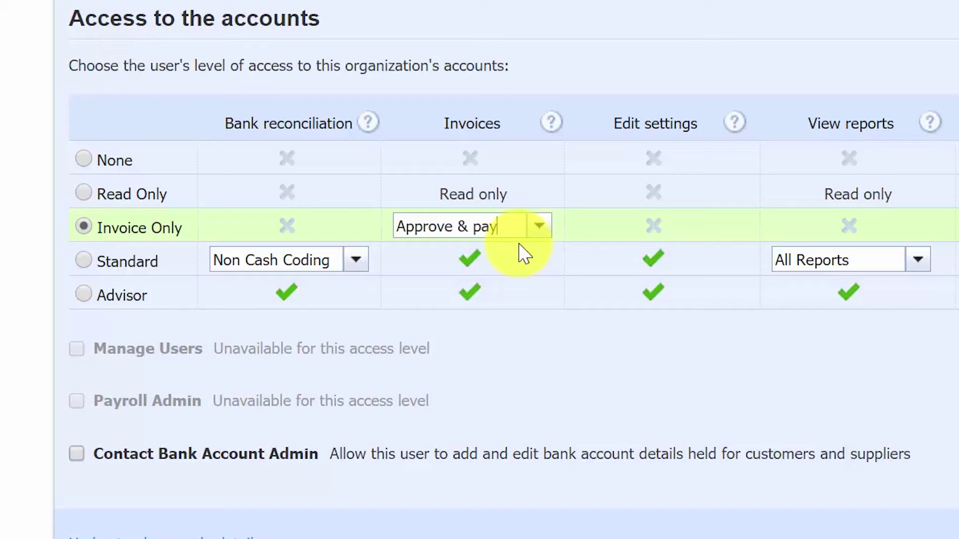
Step: Limit the Invoice Only invoice permission to Sales Only, then to Purchases Only
key(Down)
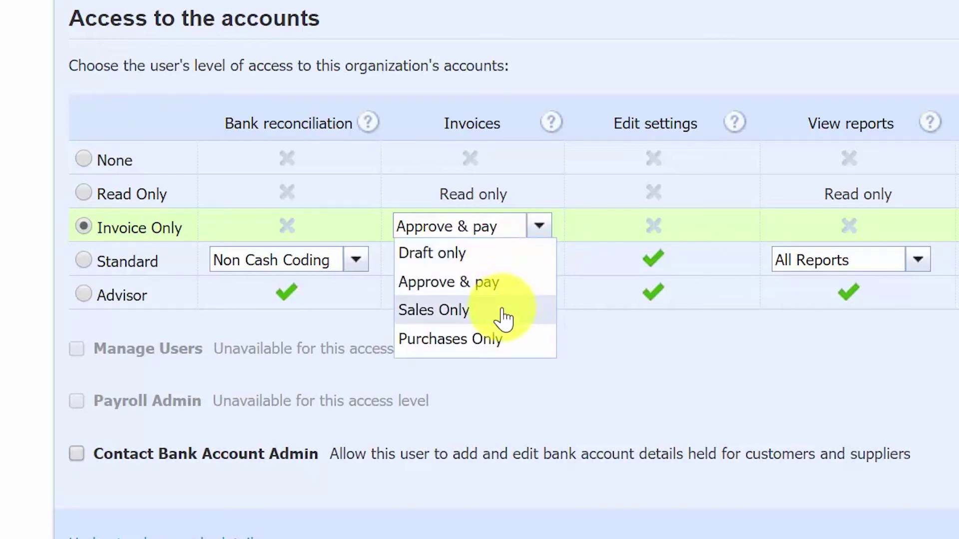
click(501, 317)
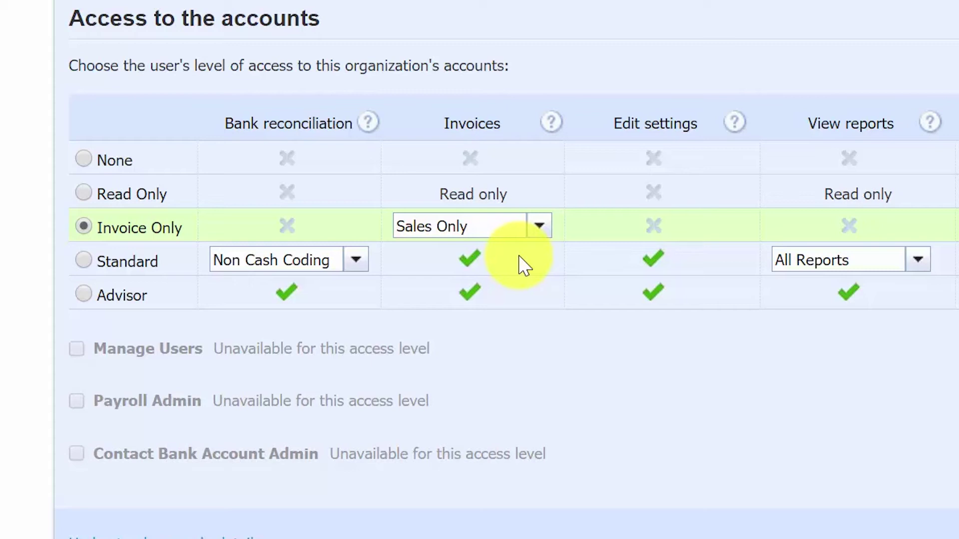
click(539, 229)
click(502, 338)
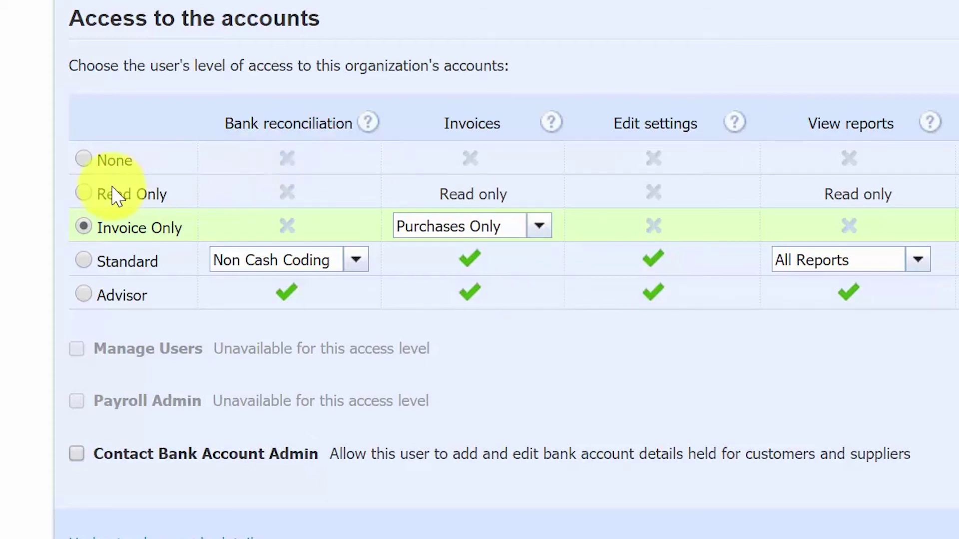
Step: Compare Read Only and None access, then settle on Standard access for the new user
click(97, 193)
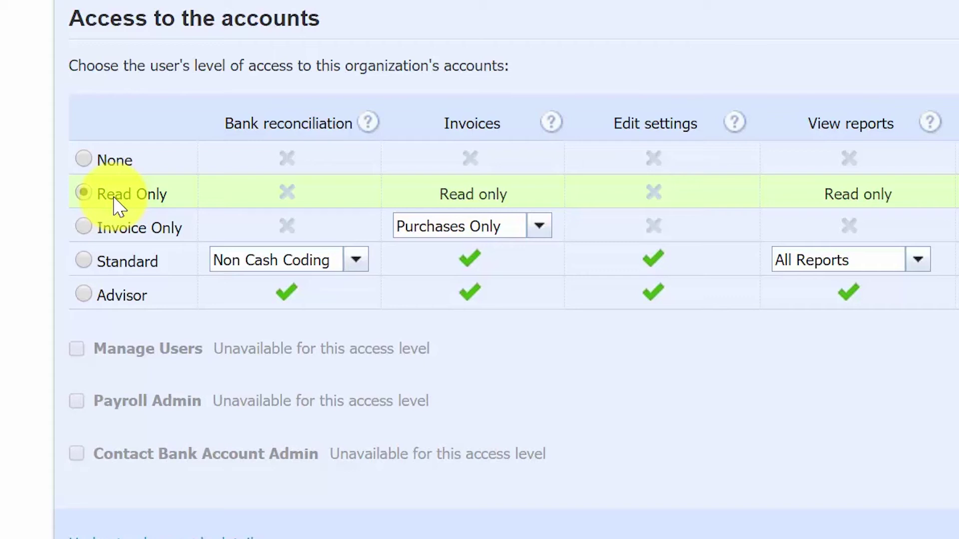
click(101, 165)
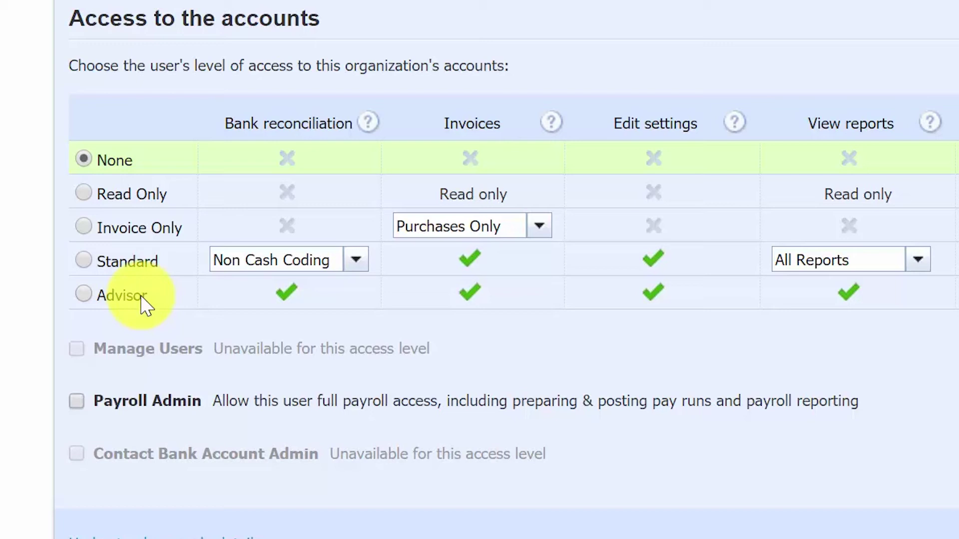
click(93, 263)
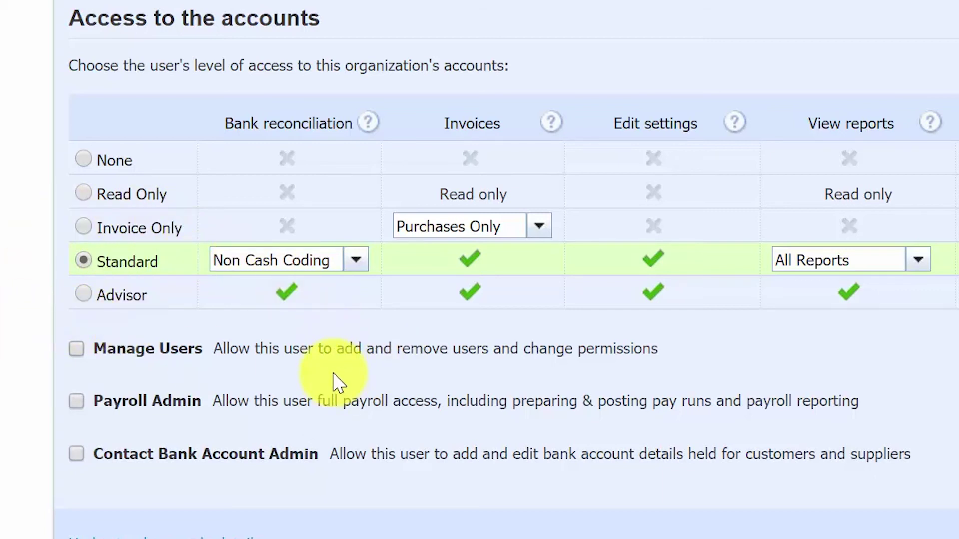
scroll(338, 378, down, 2)
Step: Toggle the Payroll Admin, Manage Users and Contact Bank Account Admin extras on the Standard user
click(495, 319)
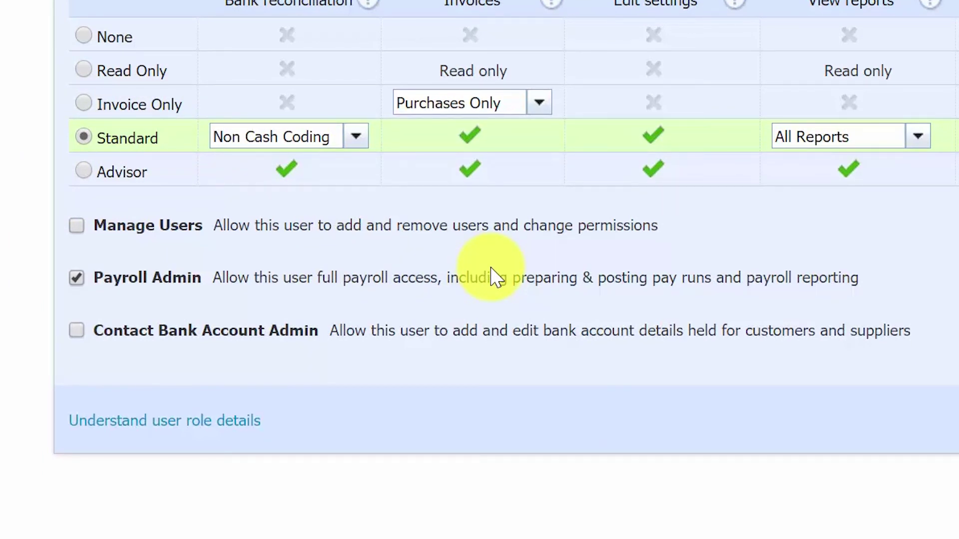
click(495, 278)
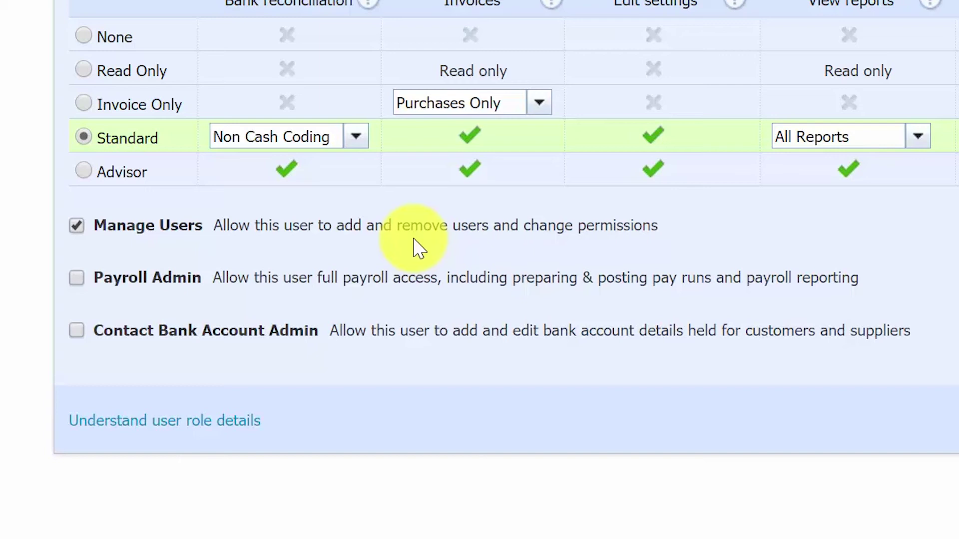
click(78, 280)
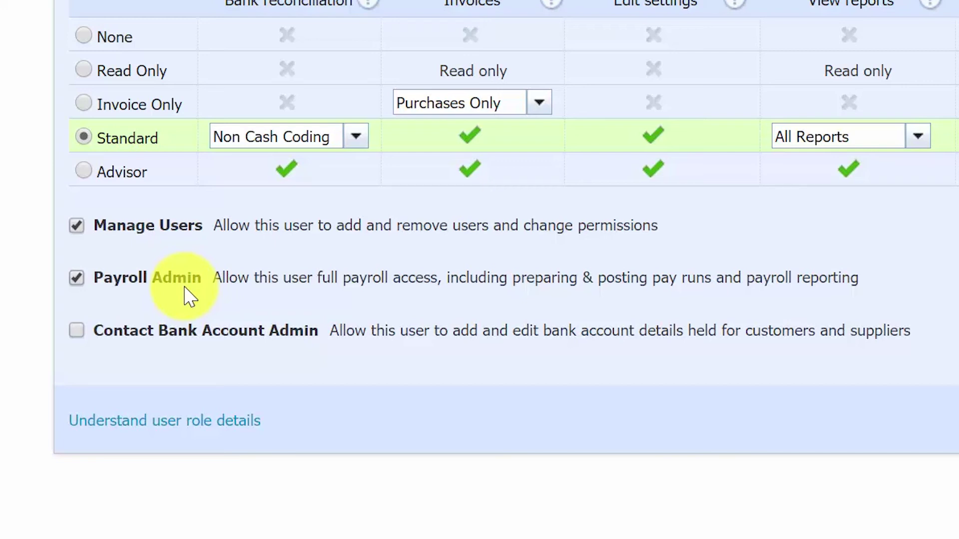
click(77, 331)
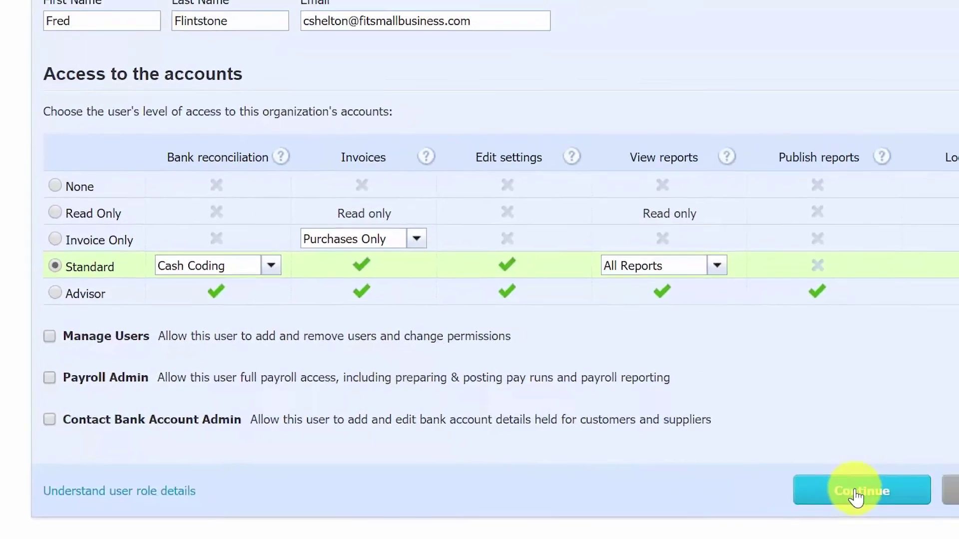
Step: Continue to the invitation email and send it so Fred Flintstone is listed as Standard, Pending
click(764, 493)
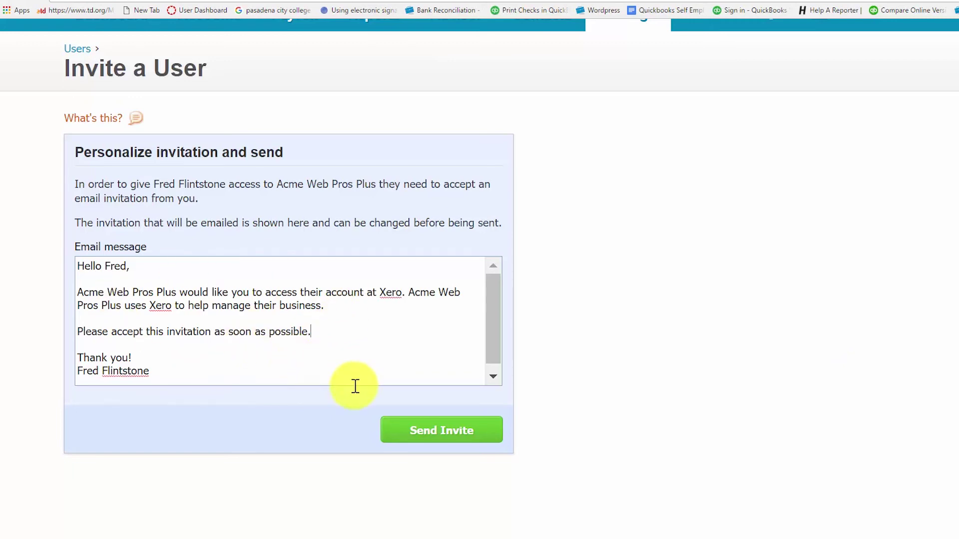
click(460, 446)
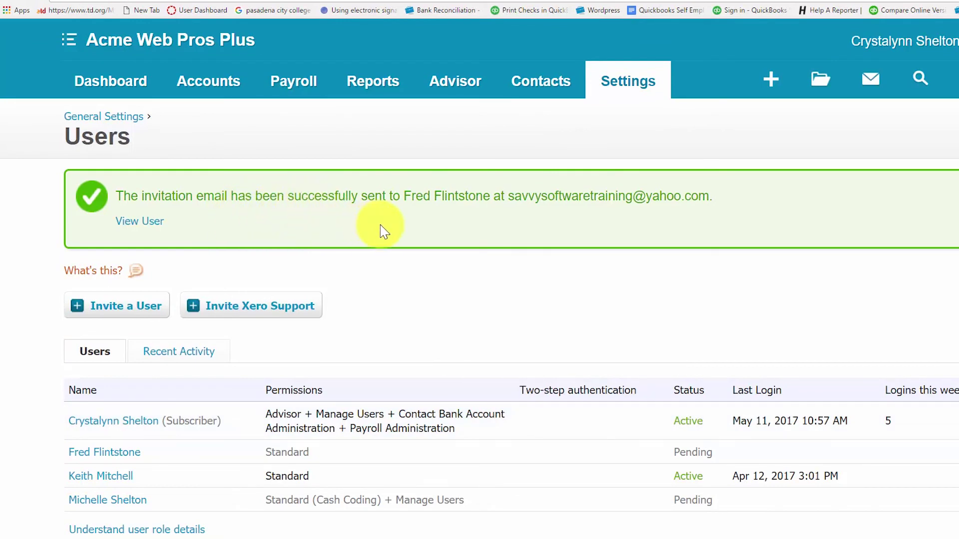
scroll(382, 226, down, 1)
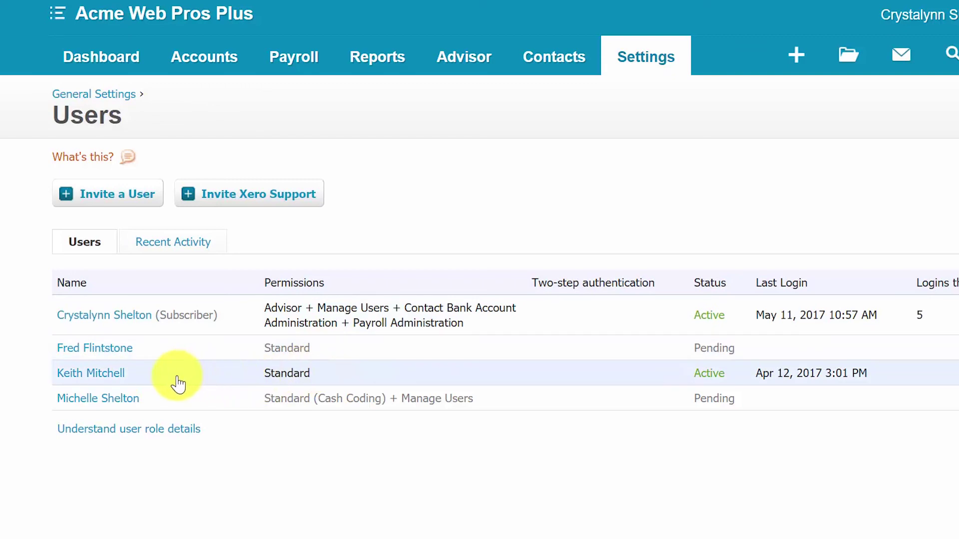
click(86, 376)
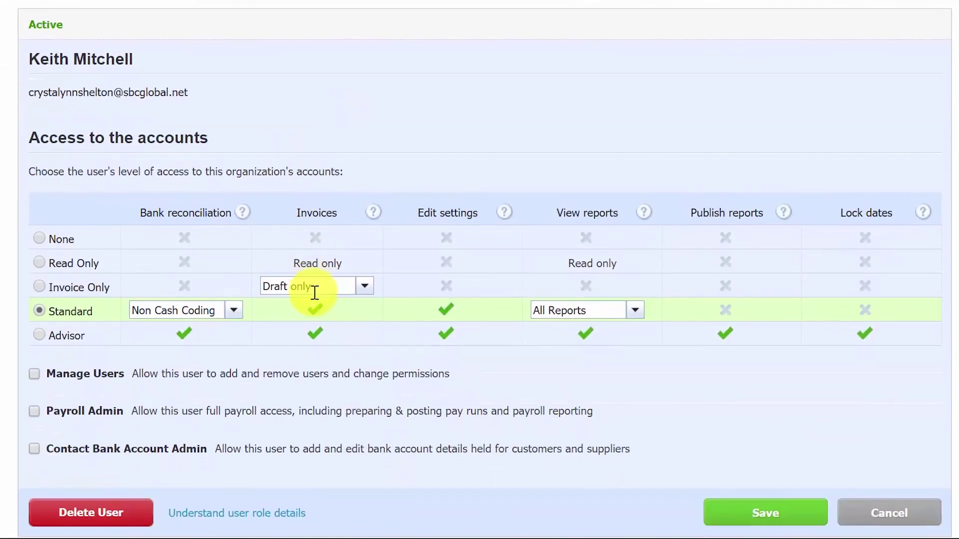
scroll(311, 289, down, 1)
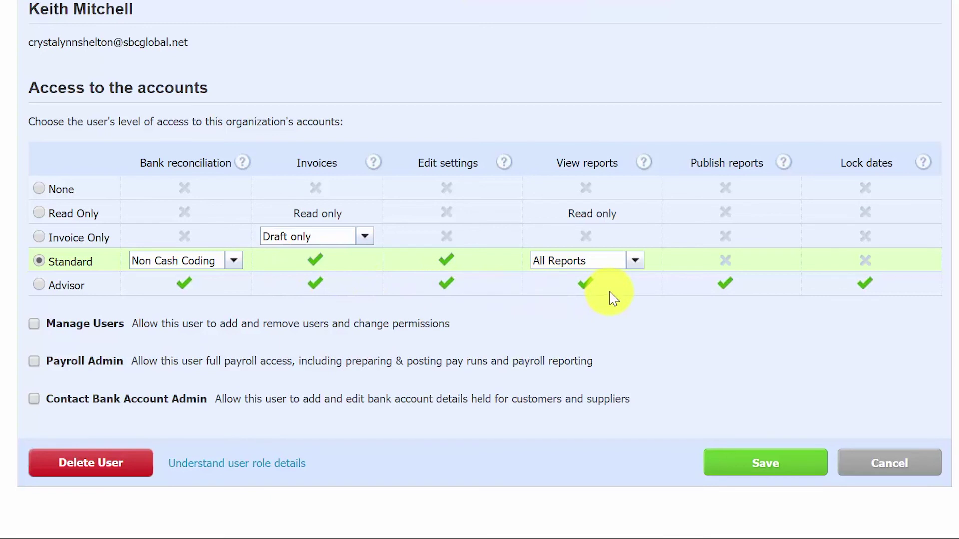
scroll(611, 297, down, 1)
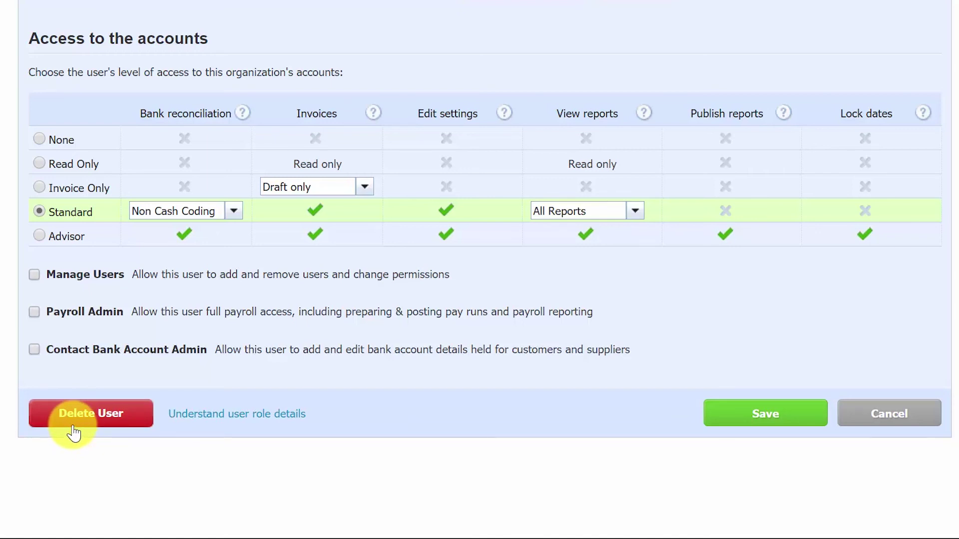
scroll(531, 460, up, 1)
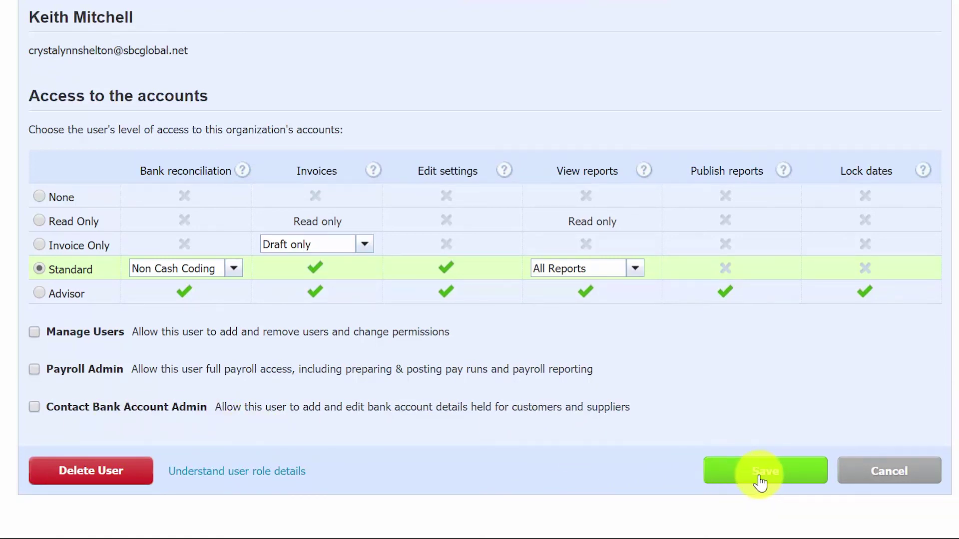
click(885, 474)
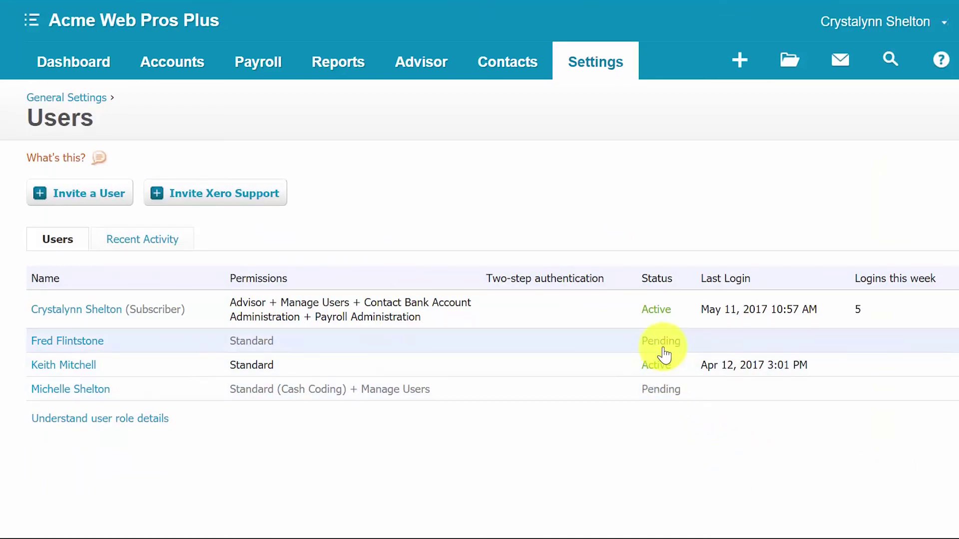
click(70, 343)
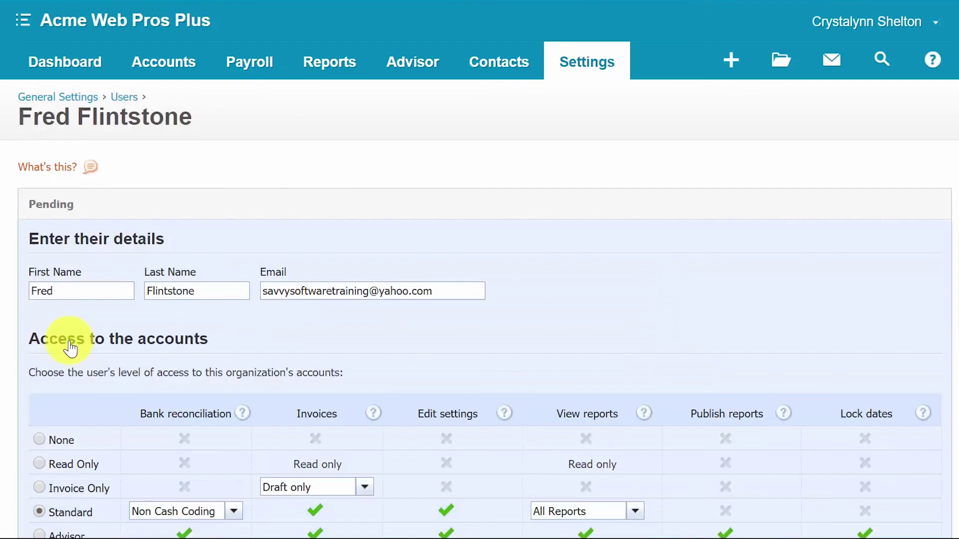
scroll(310, 331, down, 3)
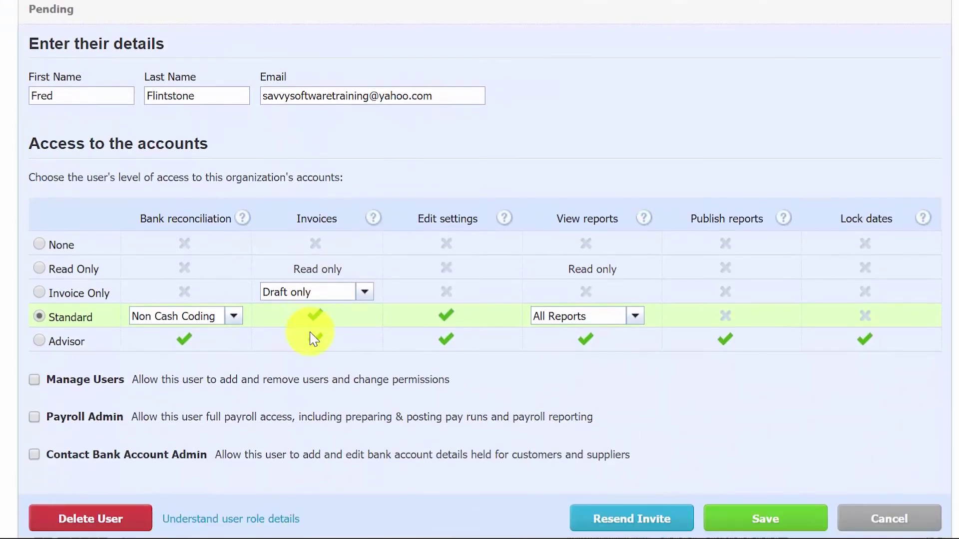
scroll(310, 332, down, 2)
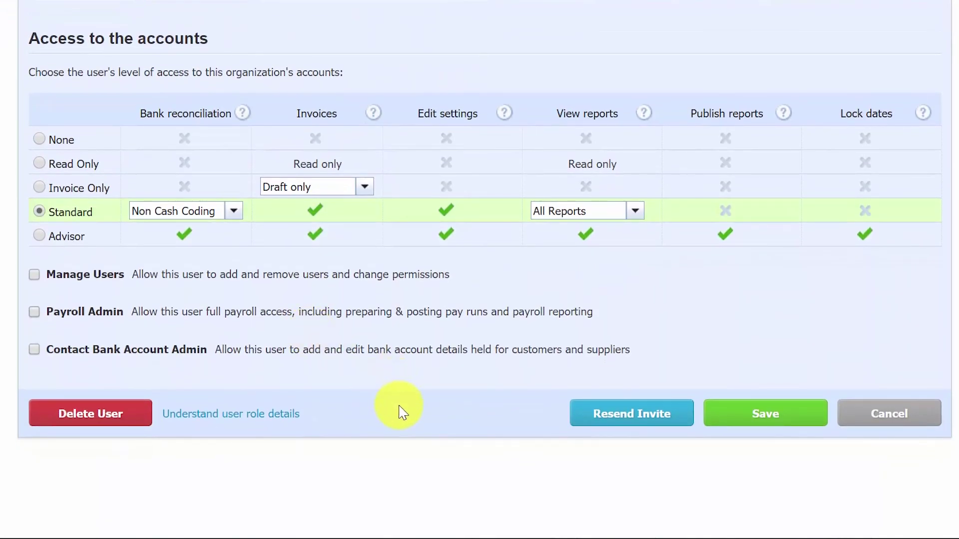
scroll(399, 406, up, 1)
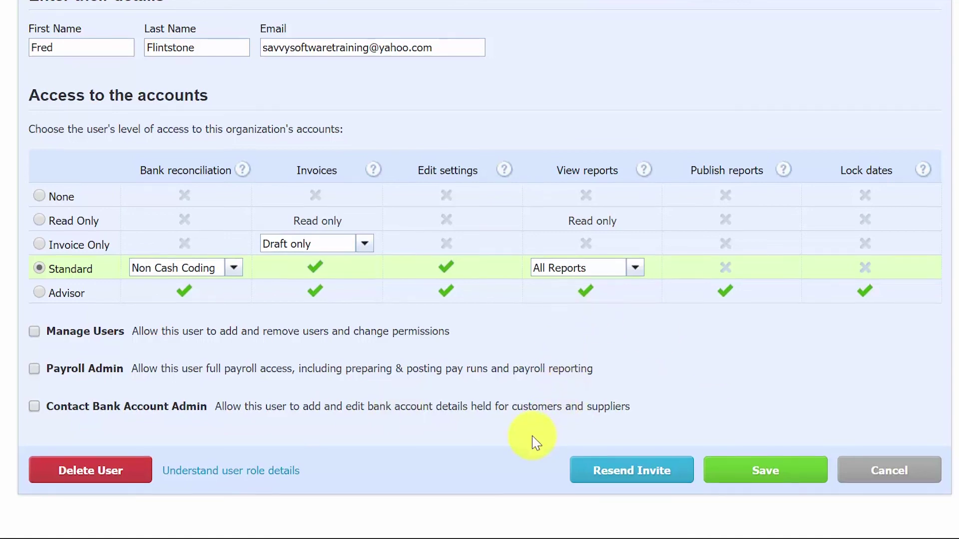
scroll(532, 440, down, 1)
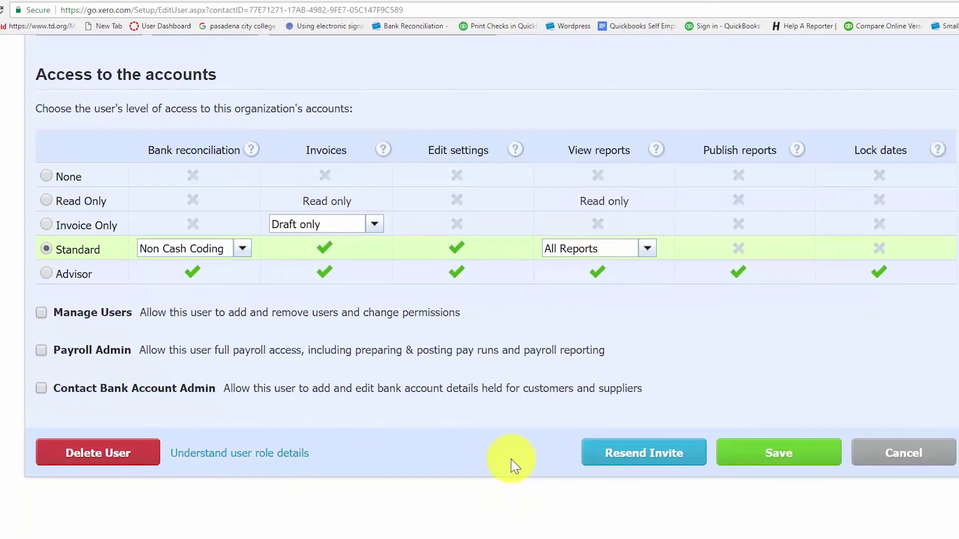
scroll(512, 464, up, 2)
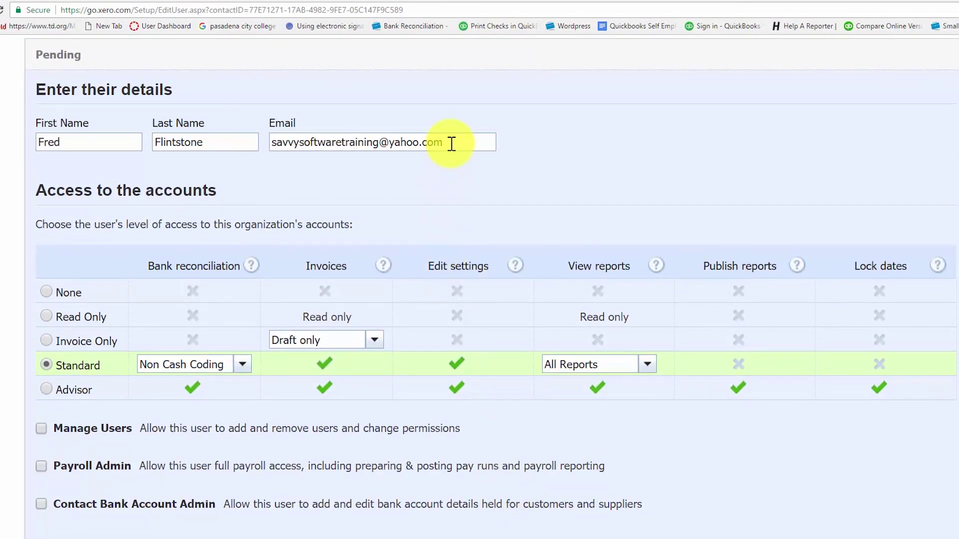
drag(454, 141, 281, 144)
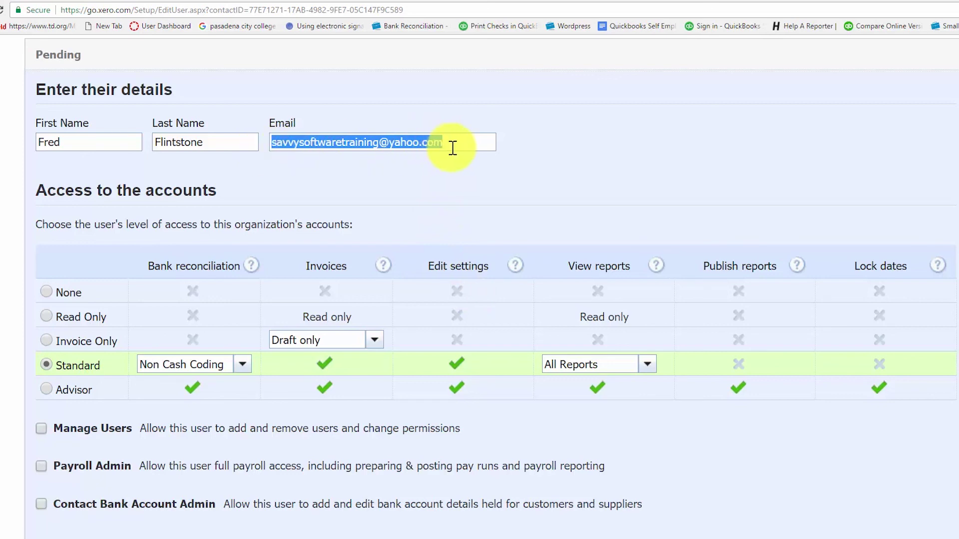
click(465, 144)
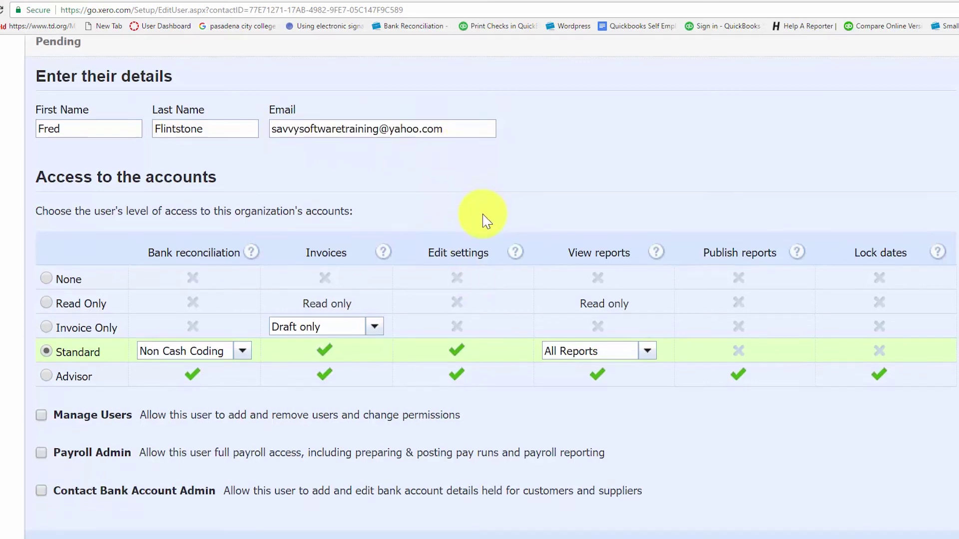
scroll(483, 218, down, 3)
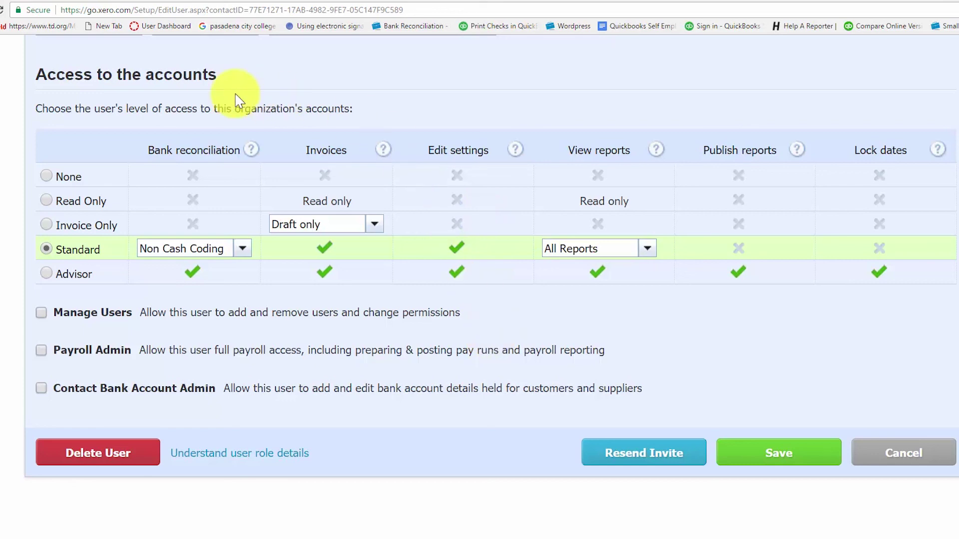
scroll(168, 132, up, 5)
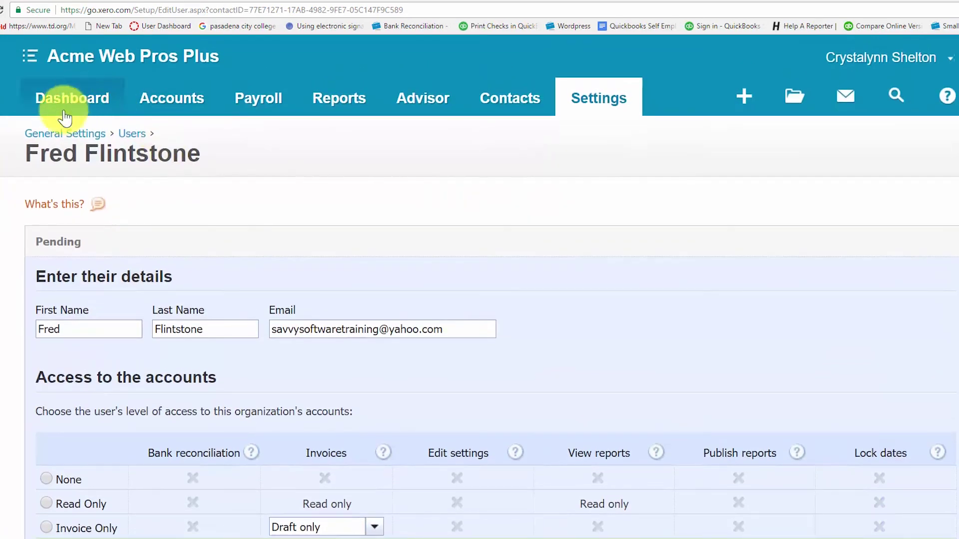